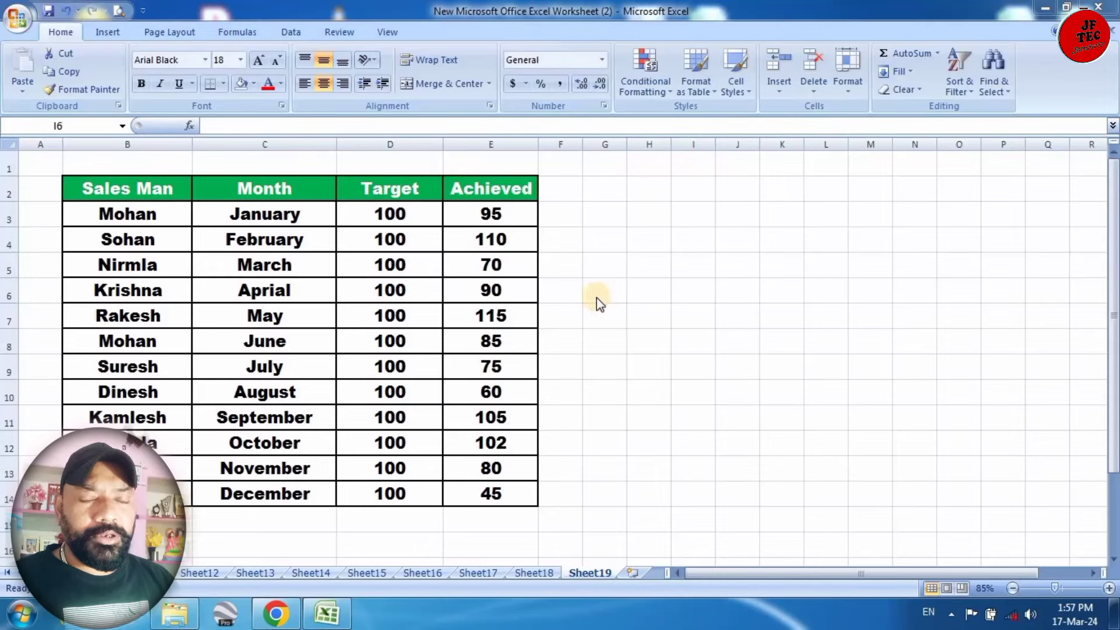
- Select the sales table B2:E14 and open Conditional Formatting's Highlight Cells Rules
{"action": "left_click", "coordinate": [153, 241]}
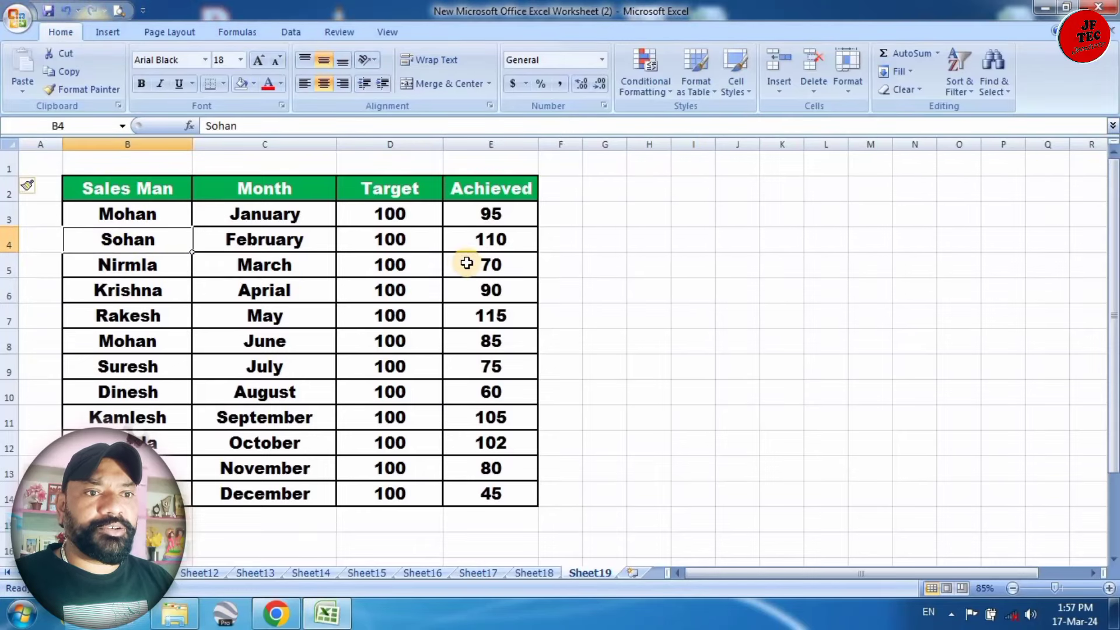
{"action": "left_click", "coordinate": [649, 265]}
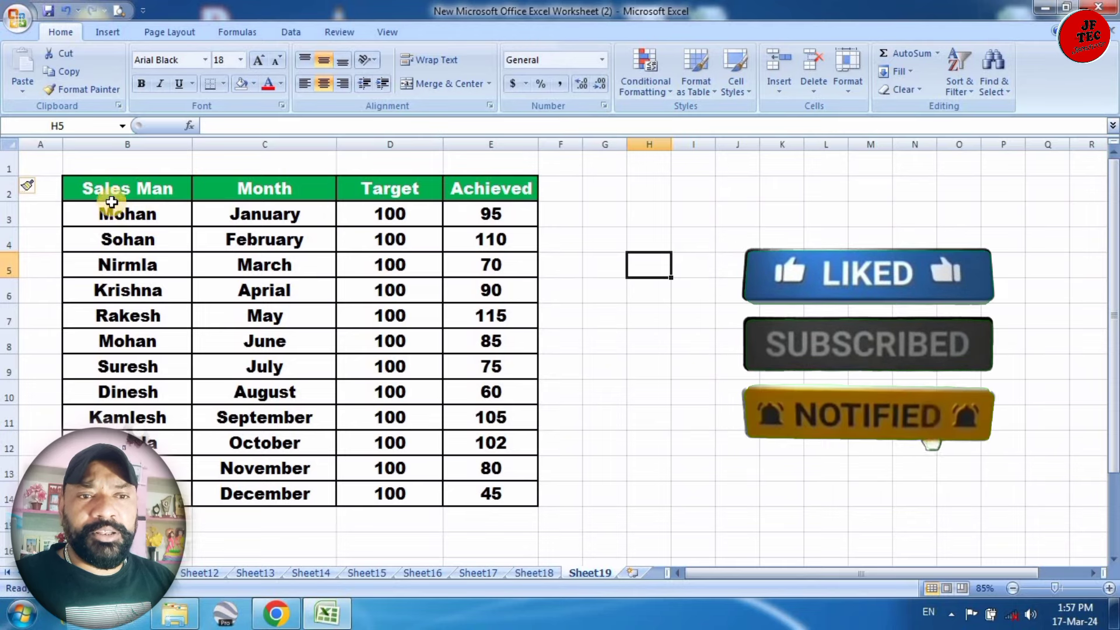
{"action": "left_click_drag", "start_coordinate": [96, 189], "coordinate": [503, 492]}
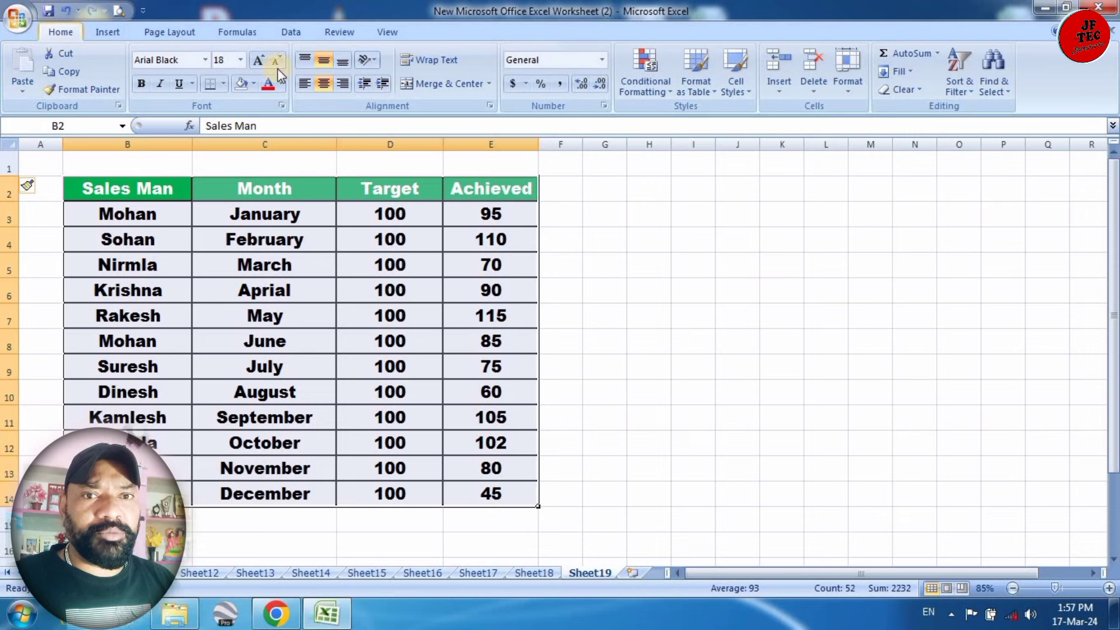
{"action": "left_click", "coordinate": [671, 94]}
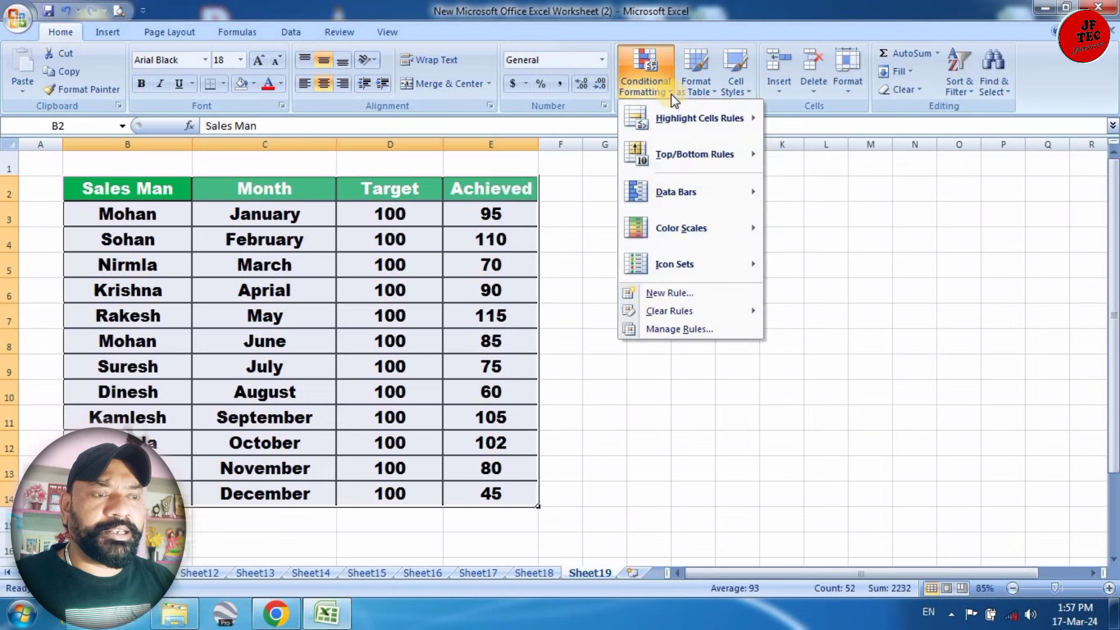
{"action": "mouse_move", "coordinate": [699, 118]}
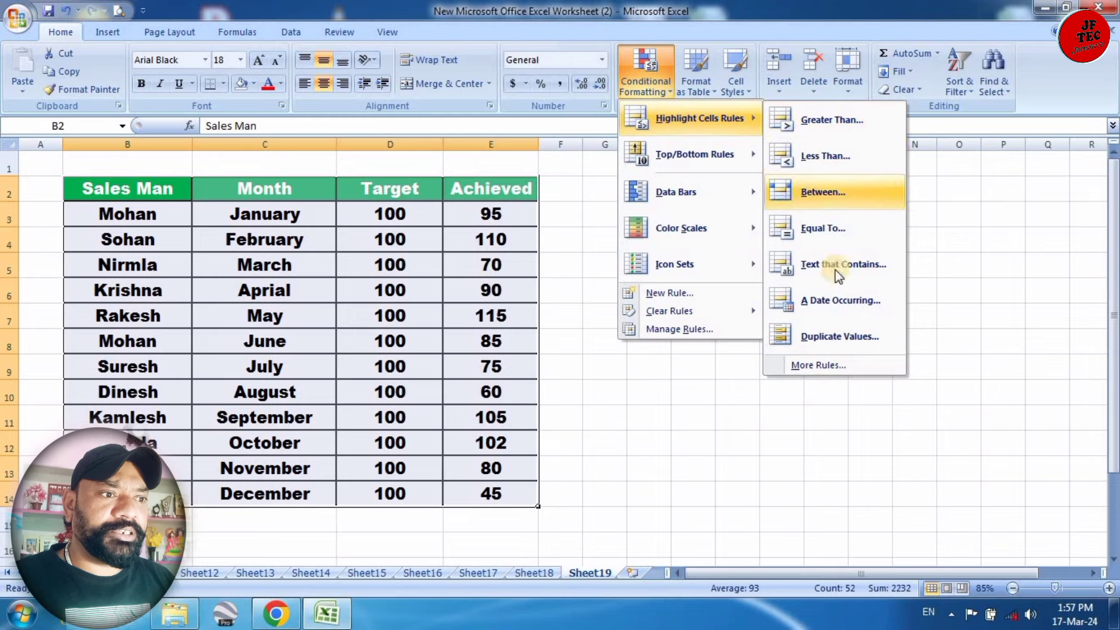
- Start a Duplicate Values rule and preview the Yellow and Green fill presets on the table
{"action": "left_click", "coordinate": [867, 337]}
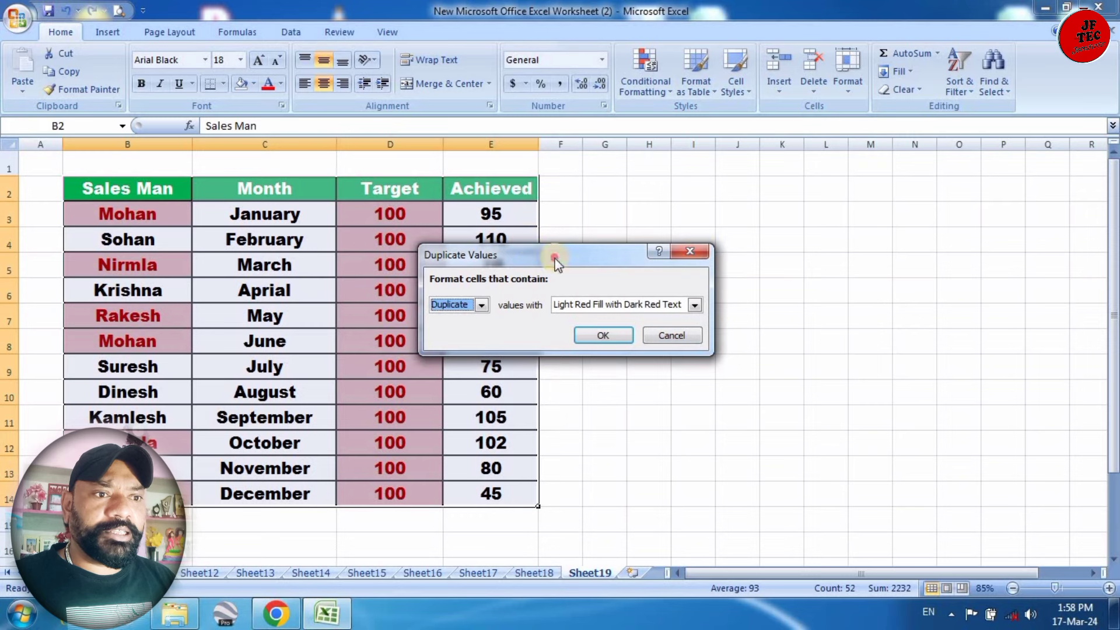
{"action": "left_click_drag", "start_coordinate": [556, 261], "coordinate": [654, 201]}
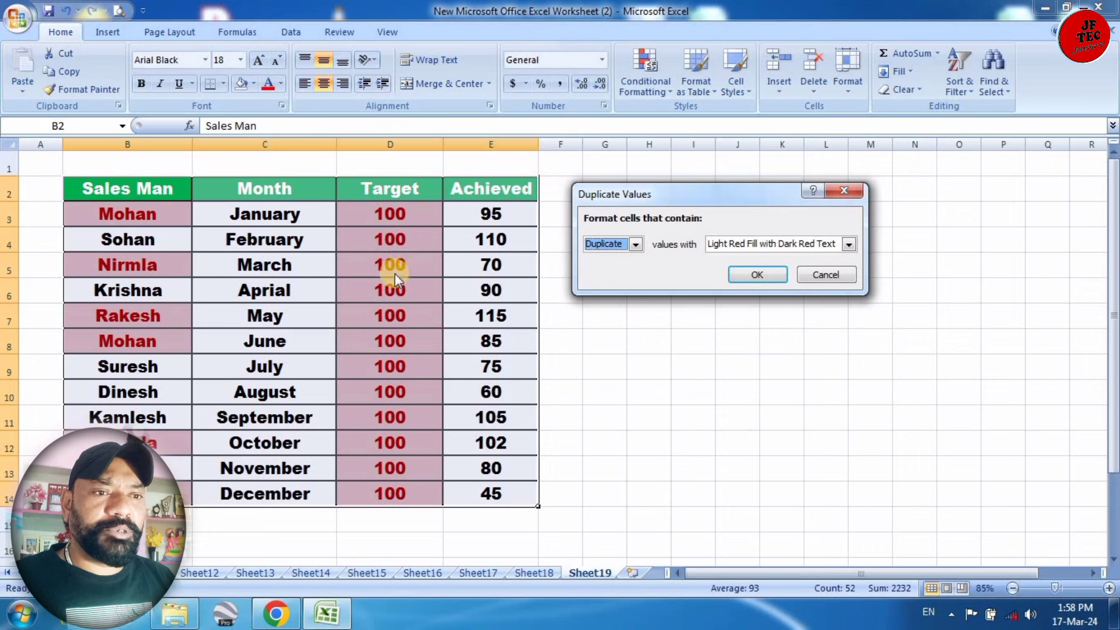
{"action": "left_click", "coordinate": [847, 244]}
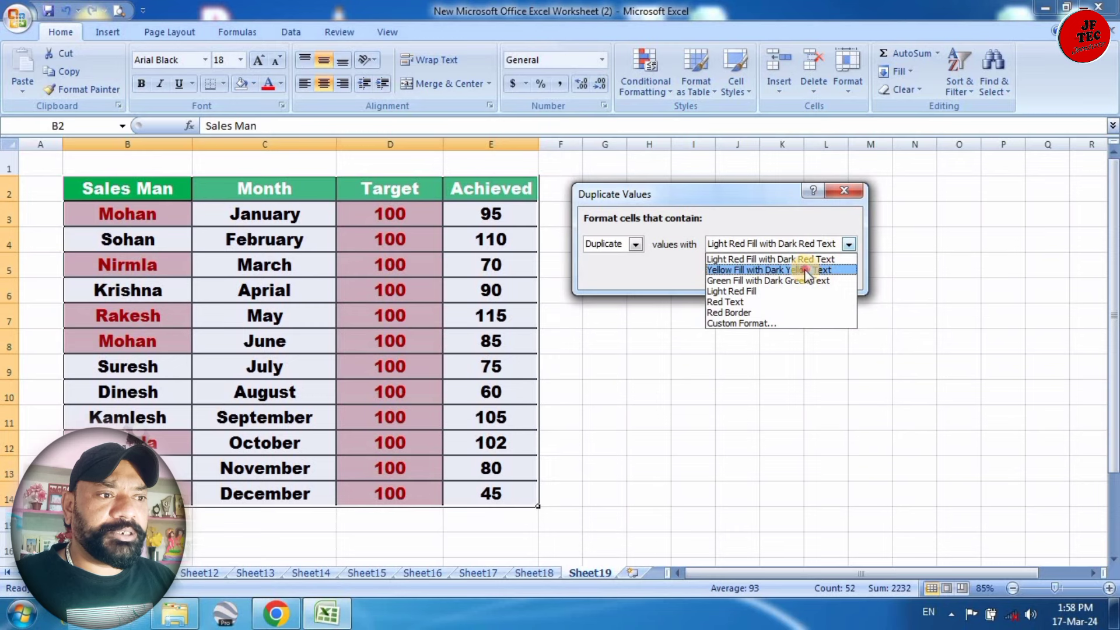
{"action": "left_click", "coordinate": [831, 270]}
{"action": "left_click", "coordinate": [848, 244]}
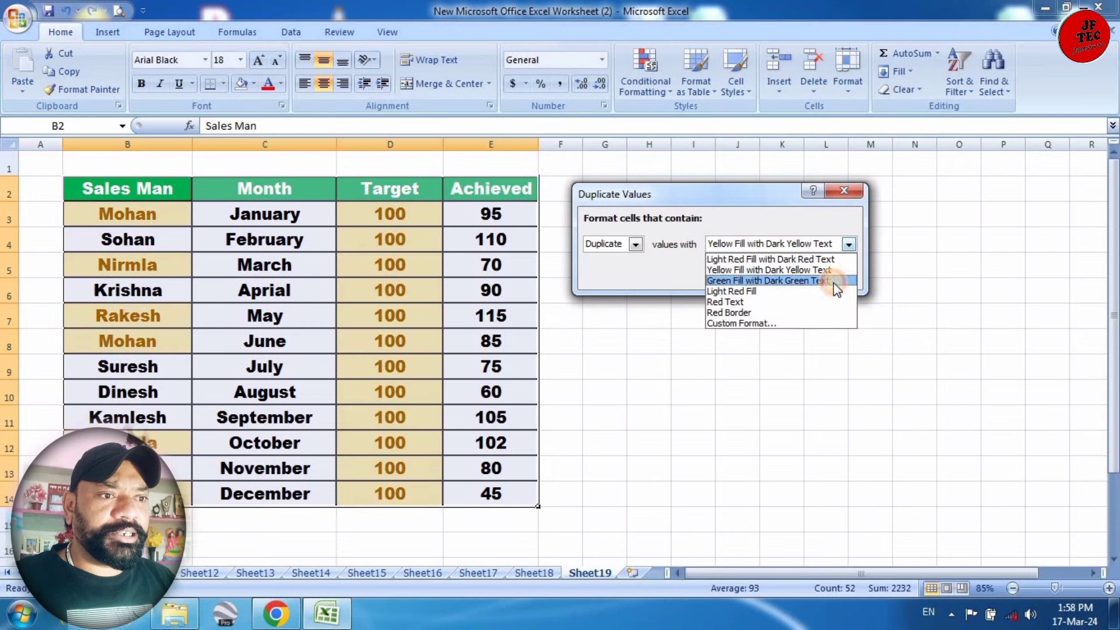
{"action": "left_click", "coordinate": [831, 281]}
{"action": "left_click", "coordinate": [809, 243]}
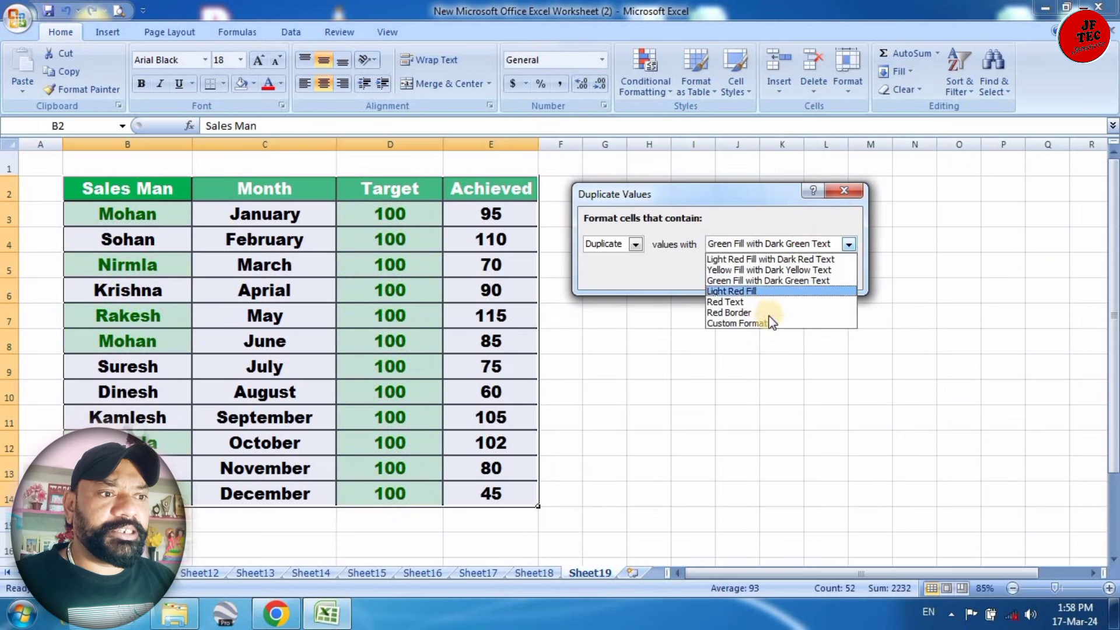
- Apply a custom plain yellow fill to the duplicate values, then deselect the table
{"action": "left_click", "coordinate": [782, 325]}
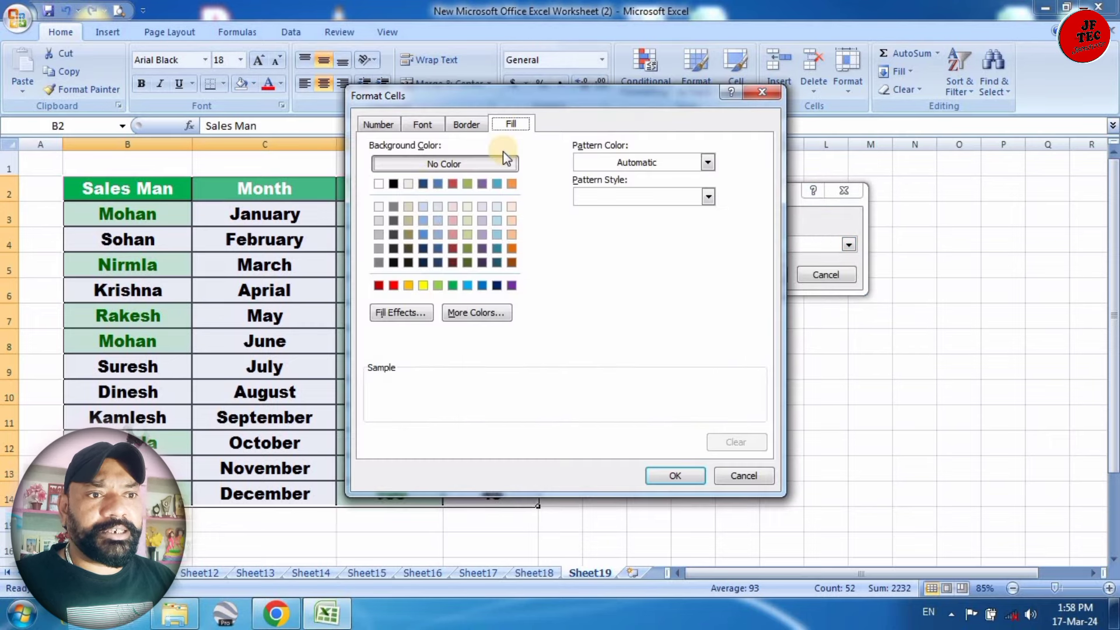
{"action": "left_click", "coordinate": [424, 285]}
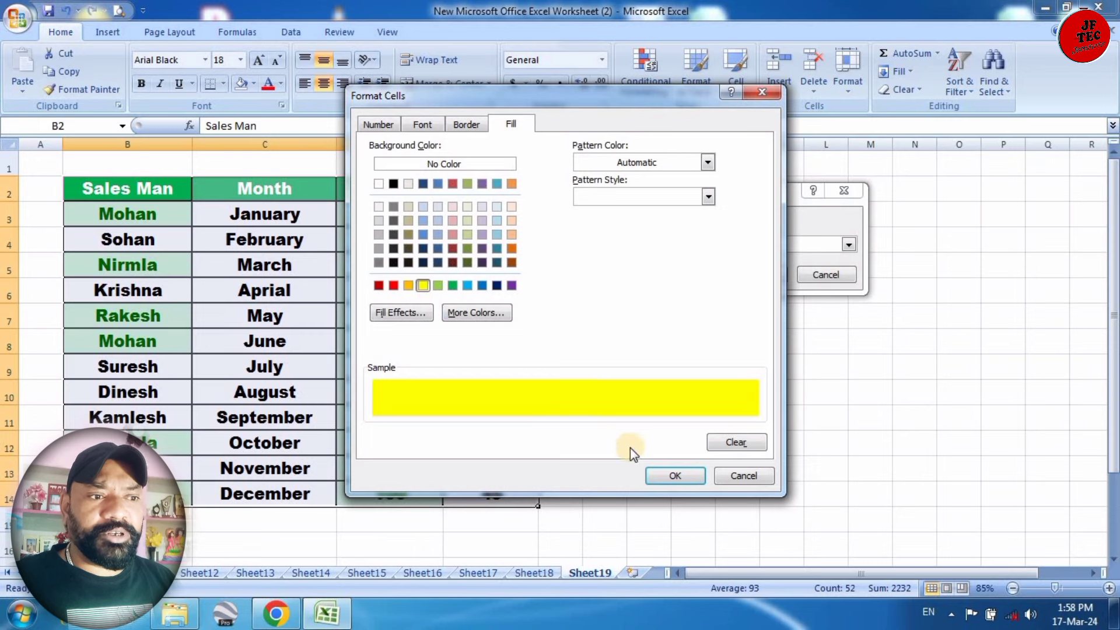
{"action": "left_click", "coordinate": [671, 476]}
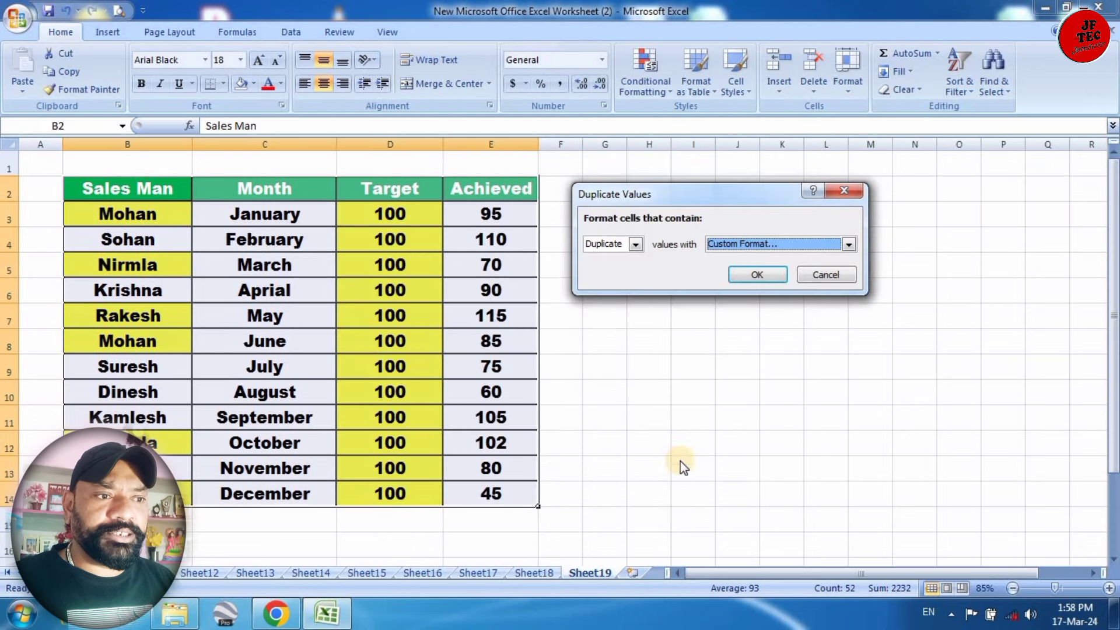
{"action": "left_click", "coordinate": [754, 276]}
{"action": "left_click", "coordinate": [693, 290]}
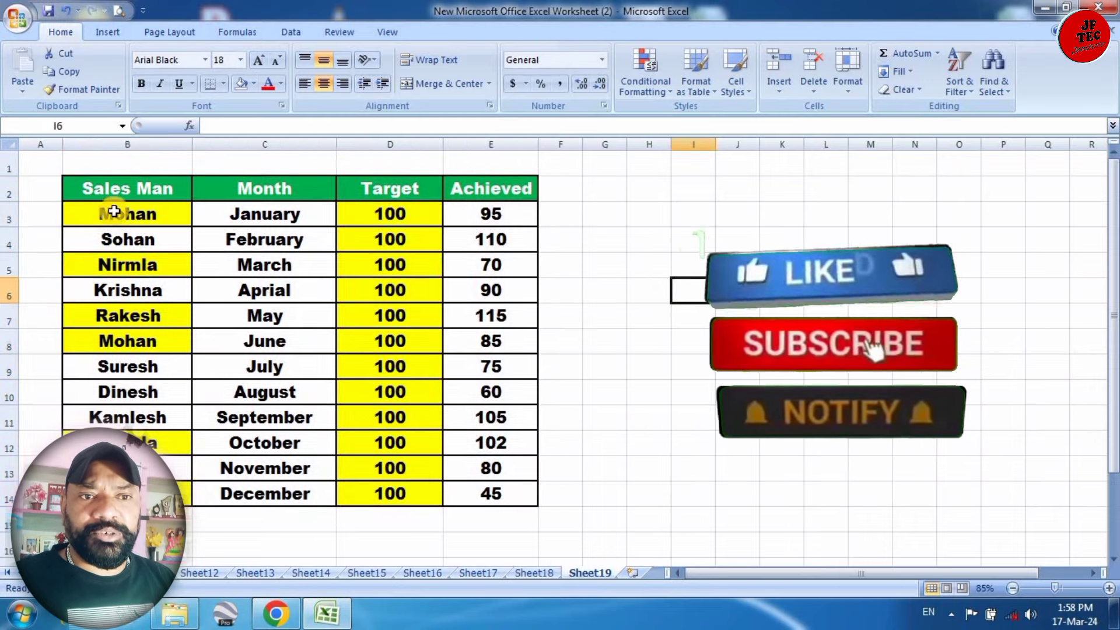
- Reselect the sales table B2:E14 and switch to the Data ribbon
{"action": "mouse_move", "coordinate": [102, 191]}
{"action": "left_mouse_down"}
{"action": "mouse_move", "coordinate": [485, 444]}
{"action": "mouse_move", "coordinate": [487, 487]}
{"action": "left_mouse_up"}
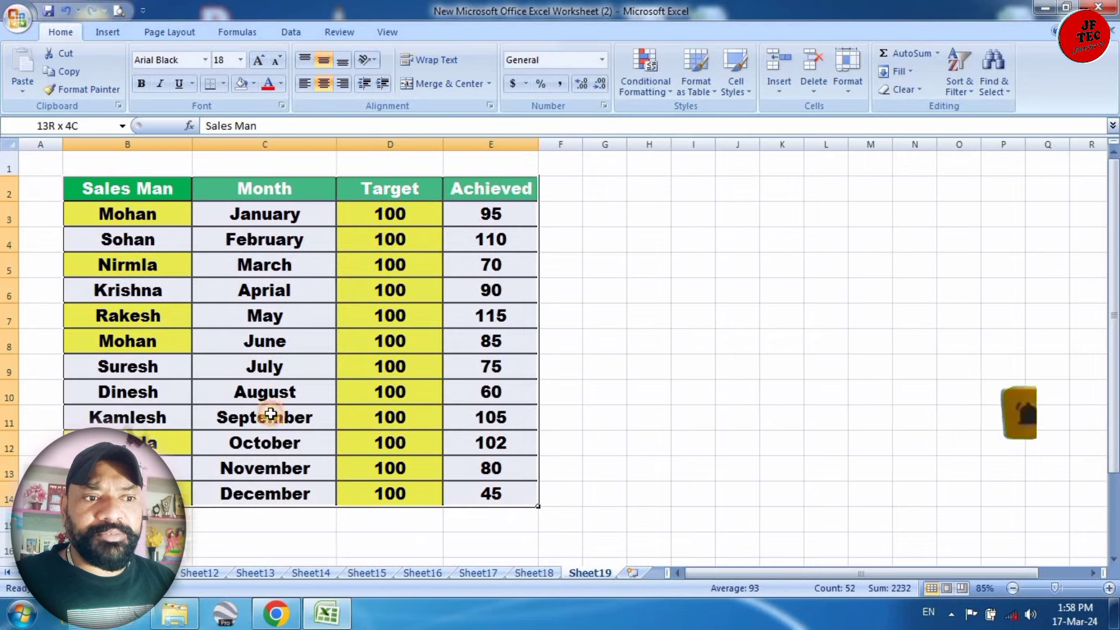
{"action": "left_click", "coordinate": [146, 290]}
{"action": "left_click_drag", "start_coordinate": [92, 184], "coordinate": [493, 493]}
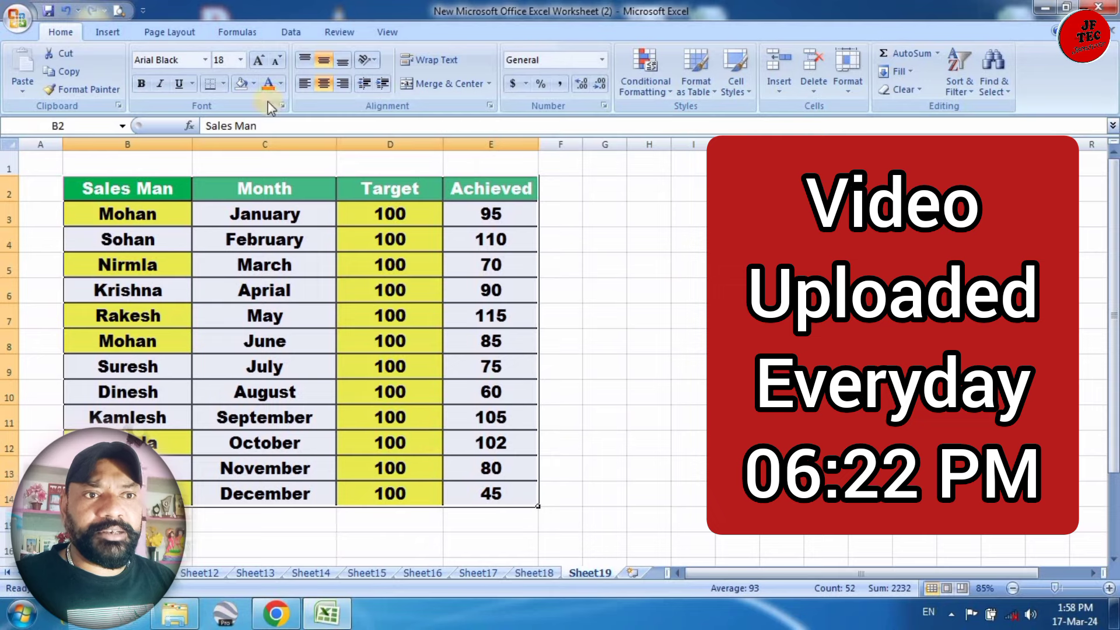
{"action": "left_click", "coordinate": [291, 32]}
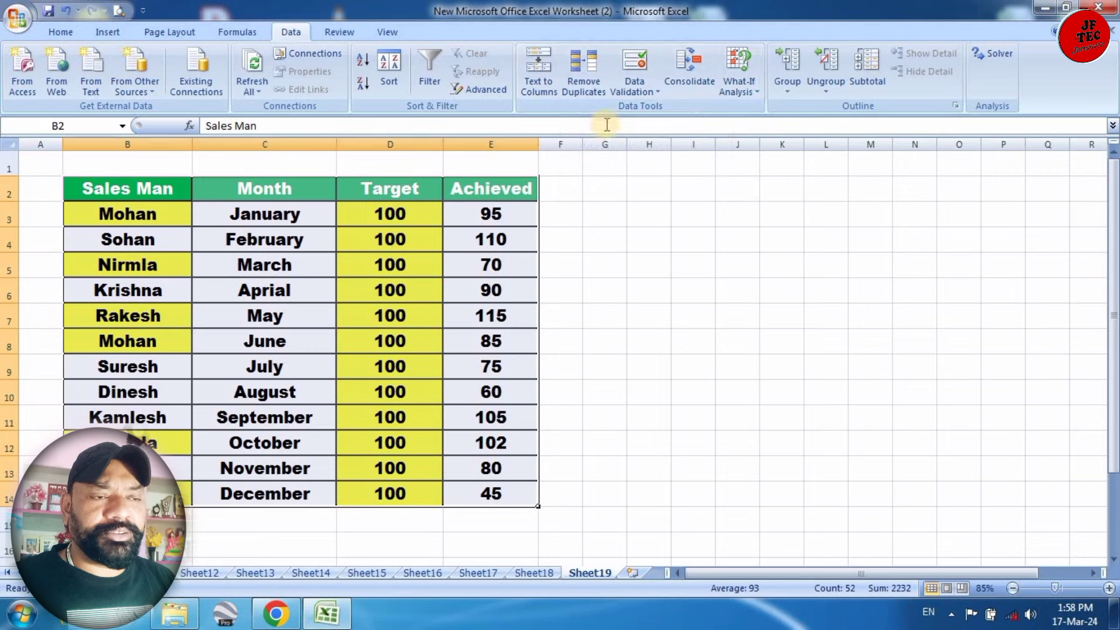
- Remove duplicate rows comparing only the Sales Man column, deleting 3 rows
{"action": "left_click", "coordinate": [587, 79]}
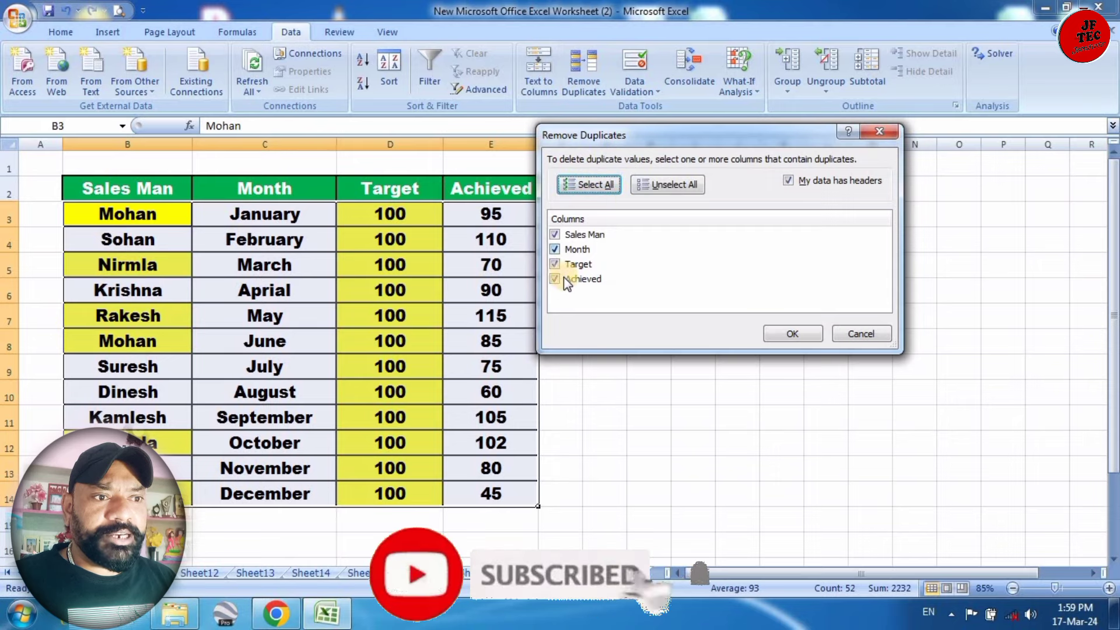
{"action": "left_click", "coordinate": [676, 186]}
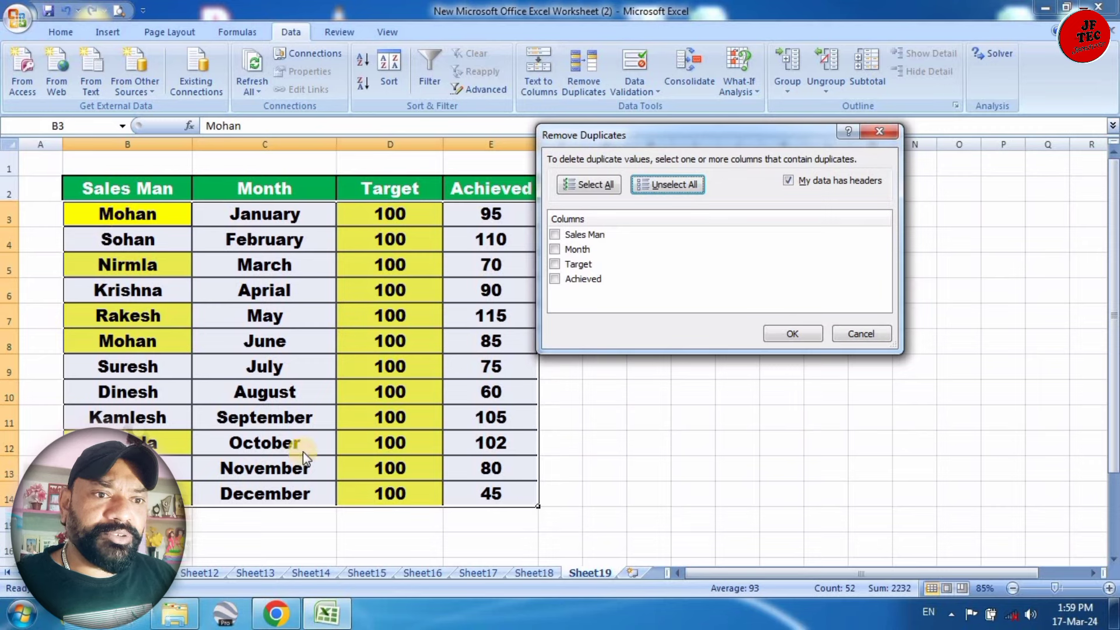
{"action": "left_click", "coordinate": [574, 235]}
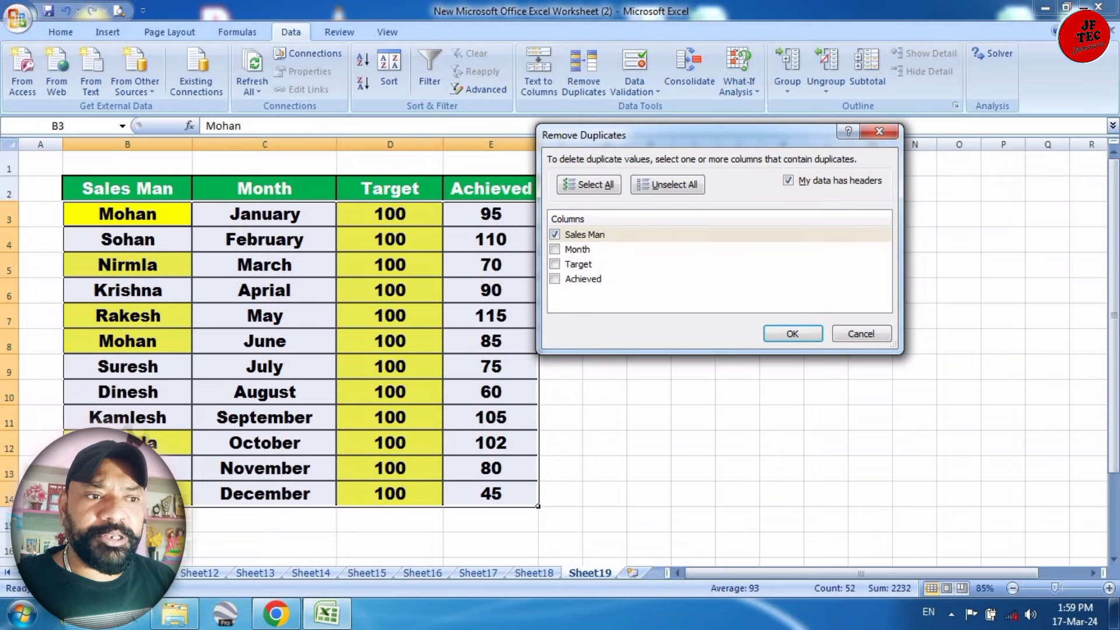
{"action": "left_click", "coordinate": [683, 185]}
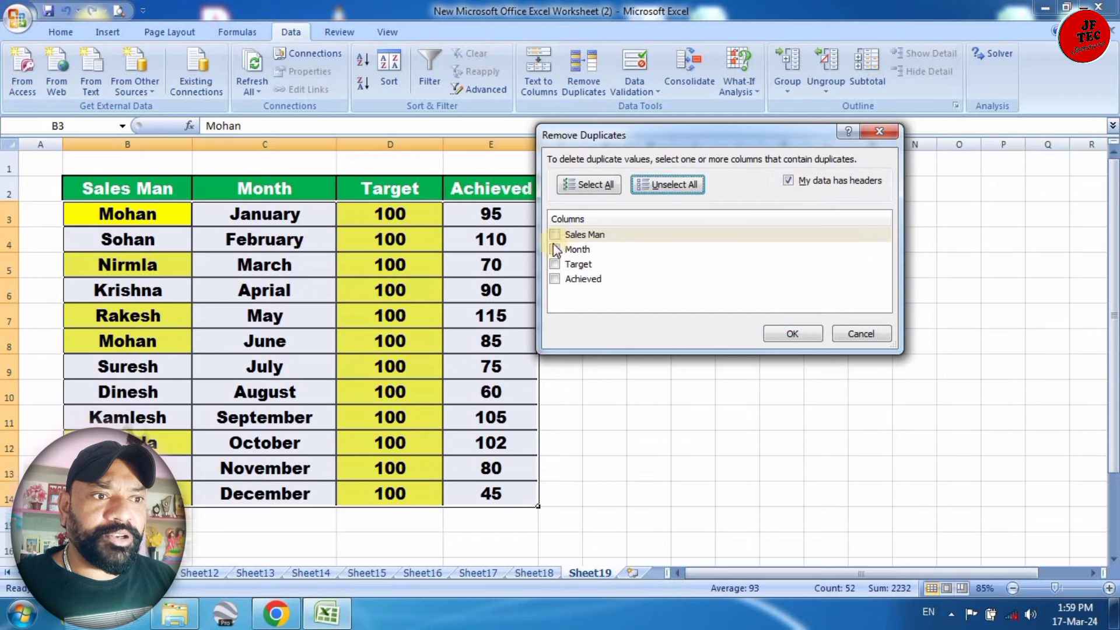
{"action": "left_click", "coordinate": [555, 234]}
{"action": "left_click", "coordinate": [805, 339]}
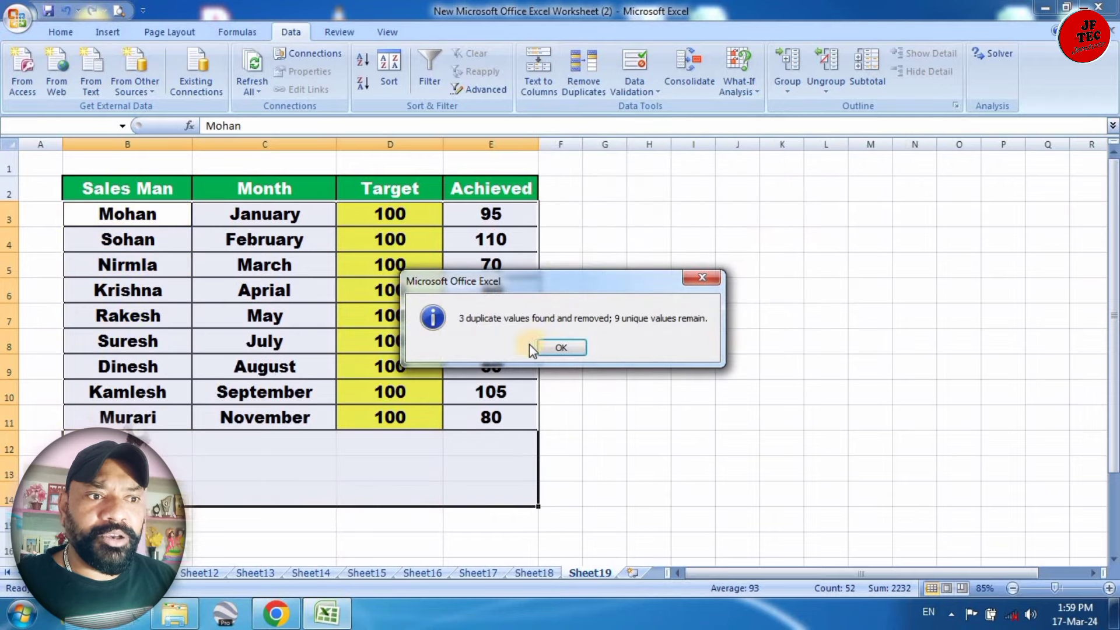
- Dismiss the duplicates-removed message and check the remaining salesman names
{"action": "left_click_drag", "start_coordinate": [570, 286], "coordinate": [742, 198]}
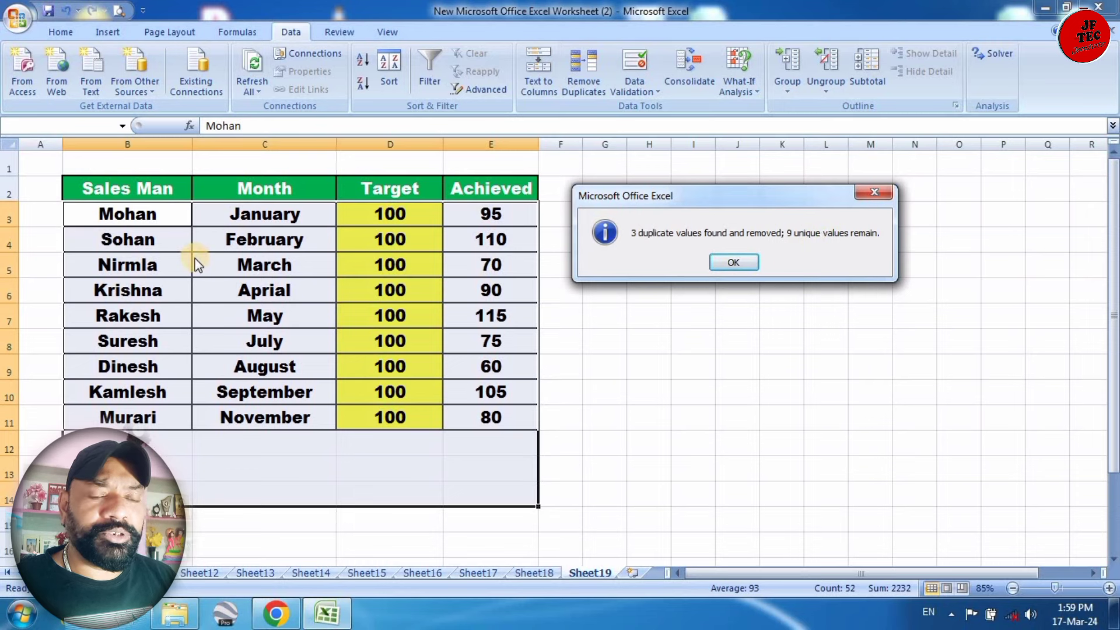
{"action": "left_click", "coordinate": [734, 263]}
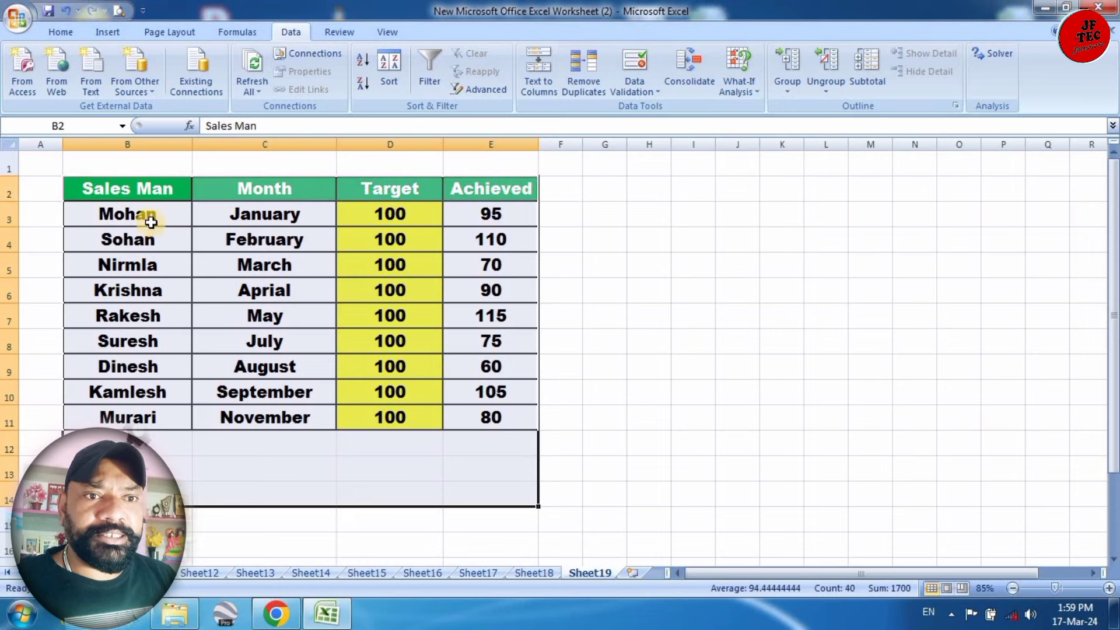
{"action": "left_click_drag", "start_coordinate": [151, 222], "coordinate": [136, 412]}
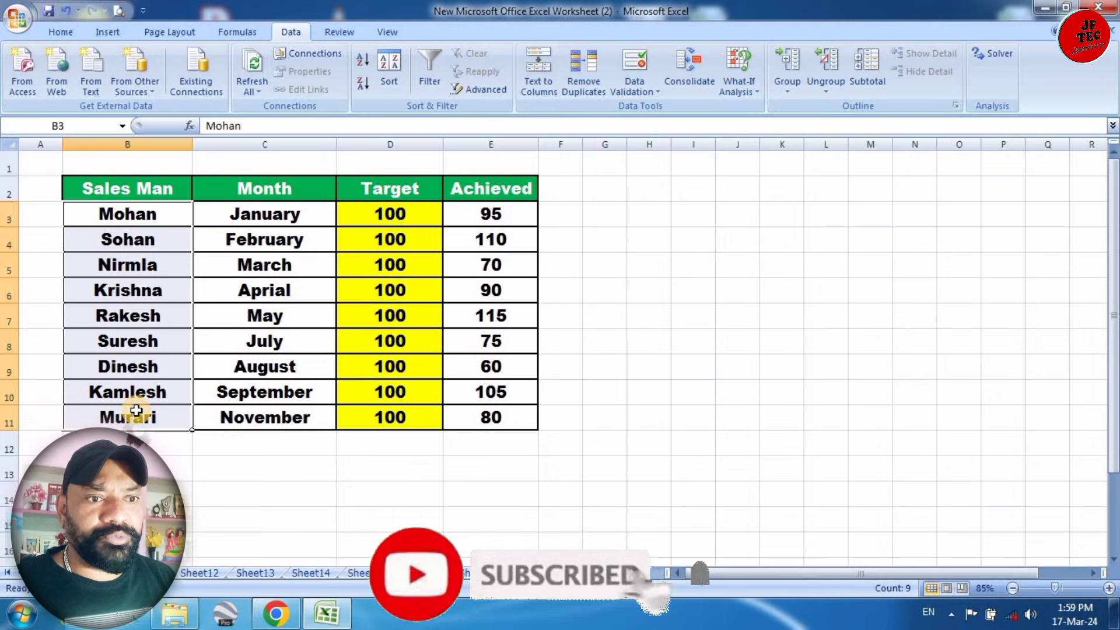
{"action": "left_click", "coordinate": [639, 295]}
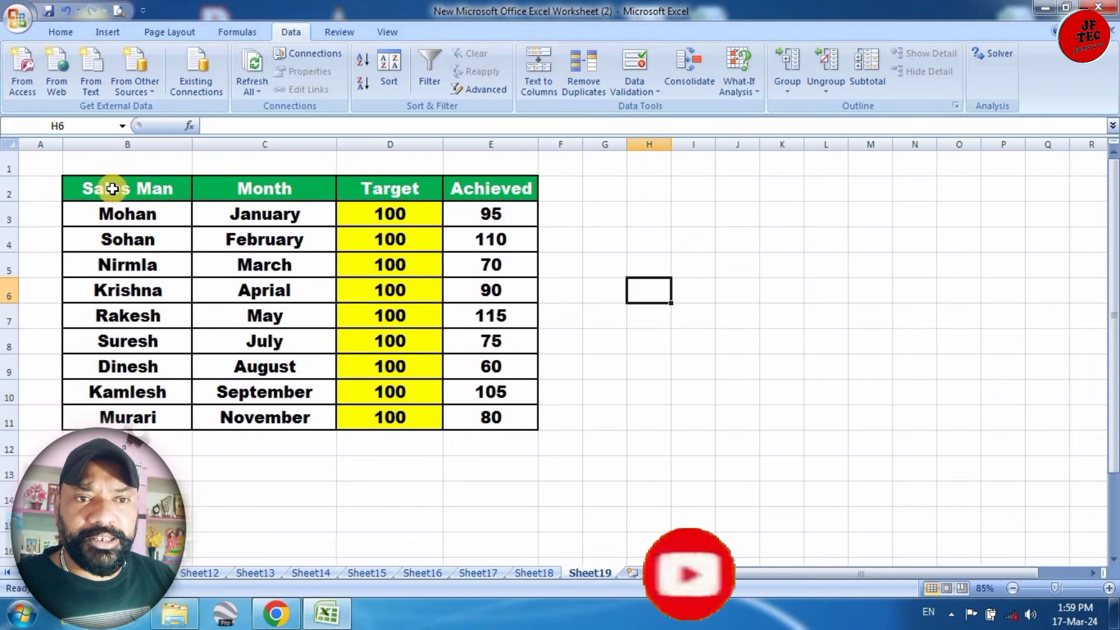
- Select the trimmed table B2:E11 and return to the Home ribbon
{"action": "left_click_drag", "start_coordinate": [370, 217], "coordinate": [387, 392]}
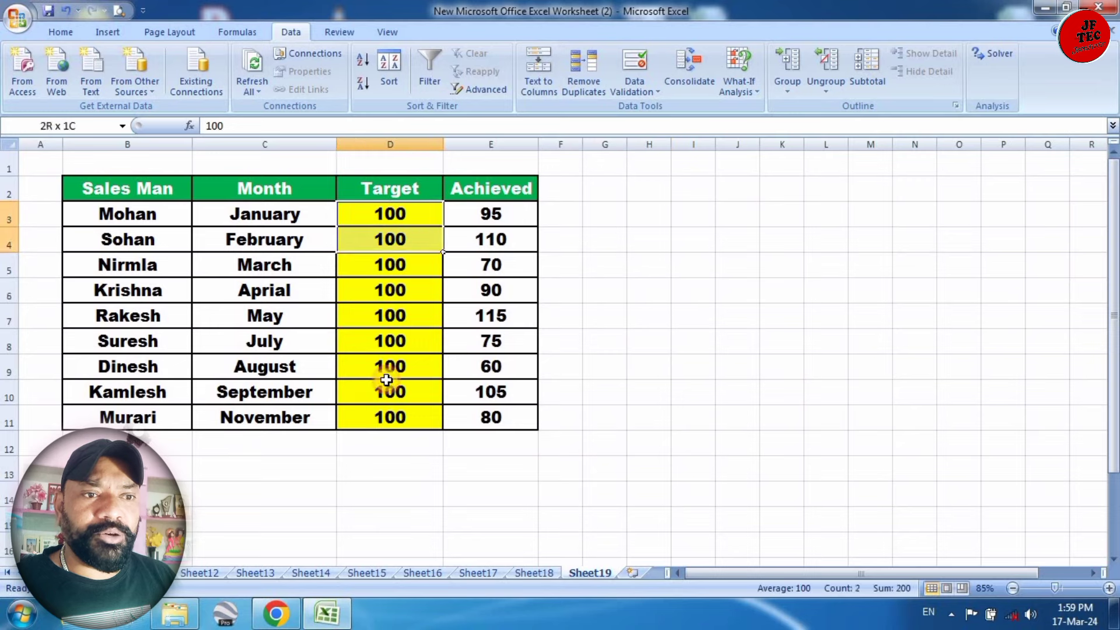
{"action": "left_click", "coordinate": [425, 370]}
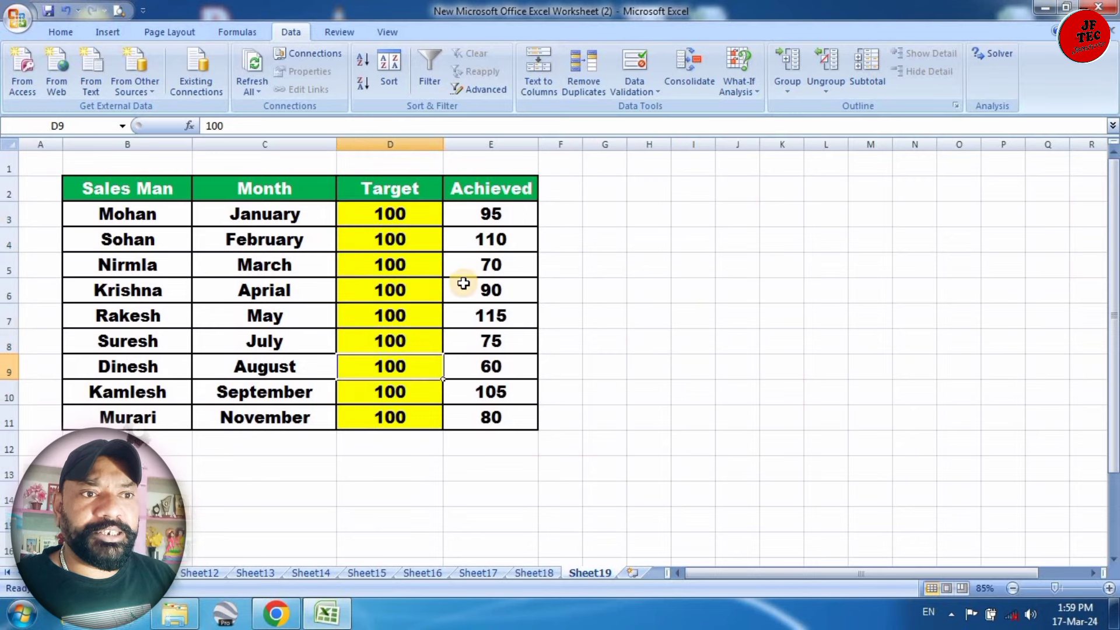
{"action": "left_click", "coordinate": [500, 265]}
{"action": "left_click_drag", "start_coordinate": [84, 188], "coordinate": [485, 417]}
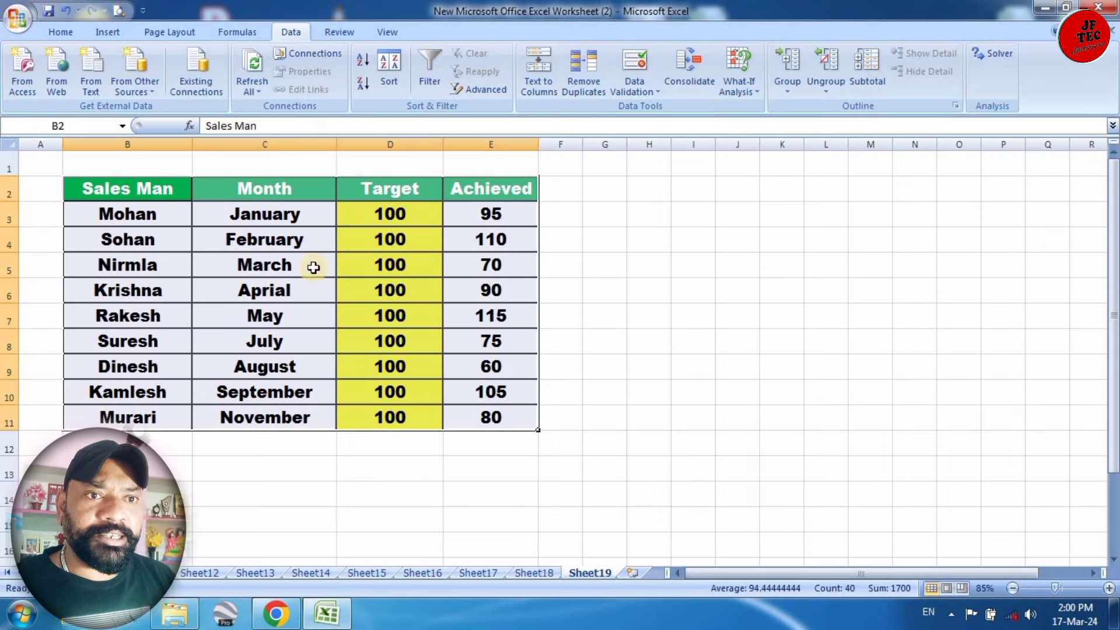
{"action": "left_click", "coordinate": [61, 32]}
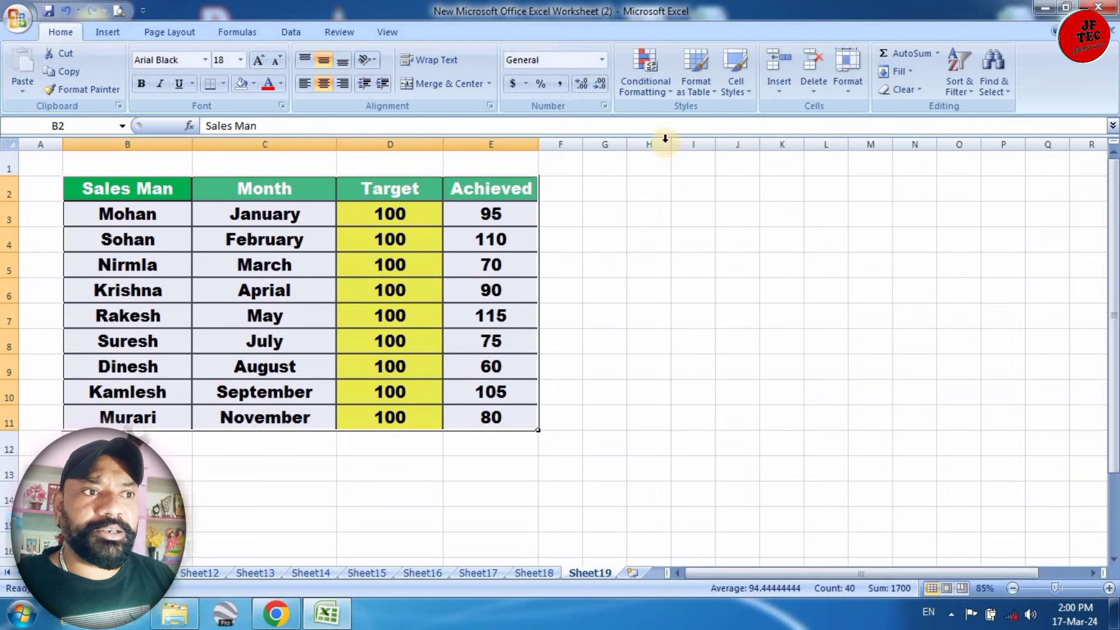
- Clear the conditional formatting rules from the selected table, removing the yellow fill
{"action": "left_click", "coordinate": [652, 88]}
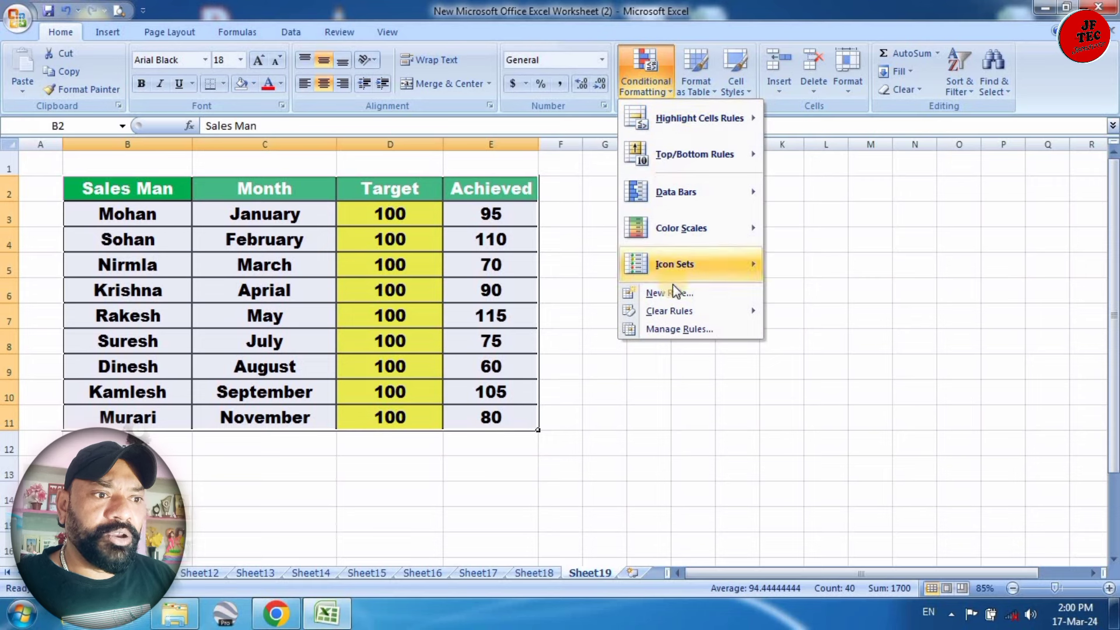
{"action": "mouse_move", "coordinate": [670, 312]}
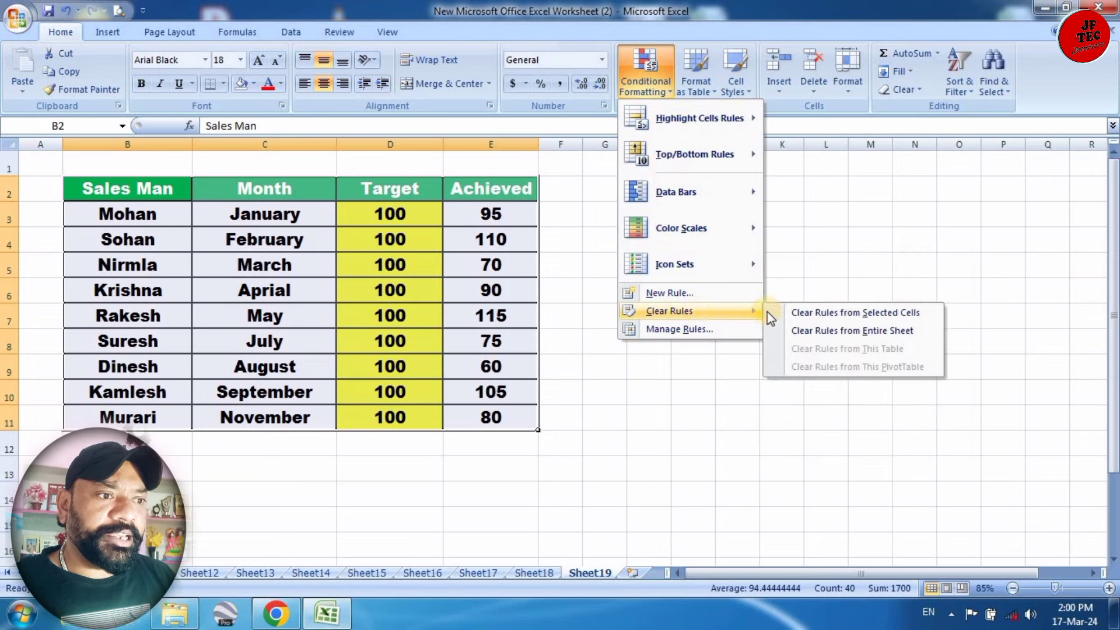
{"action": "left_click", "coordinate": [909, 314]}
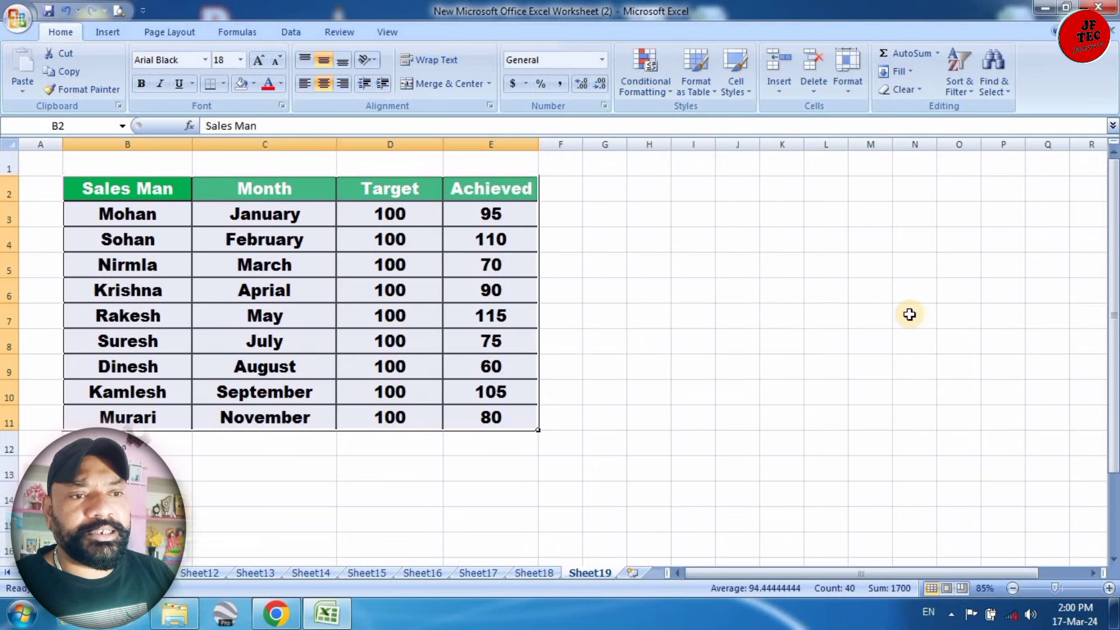
{"action": "left_click", "coordinate": [664, 287]}
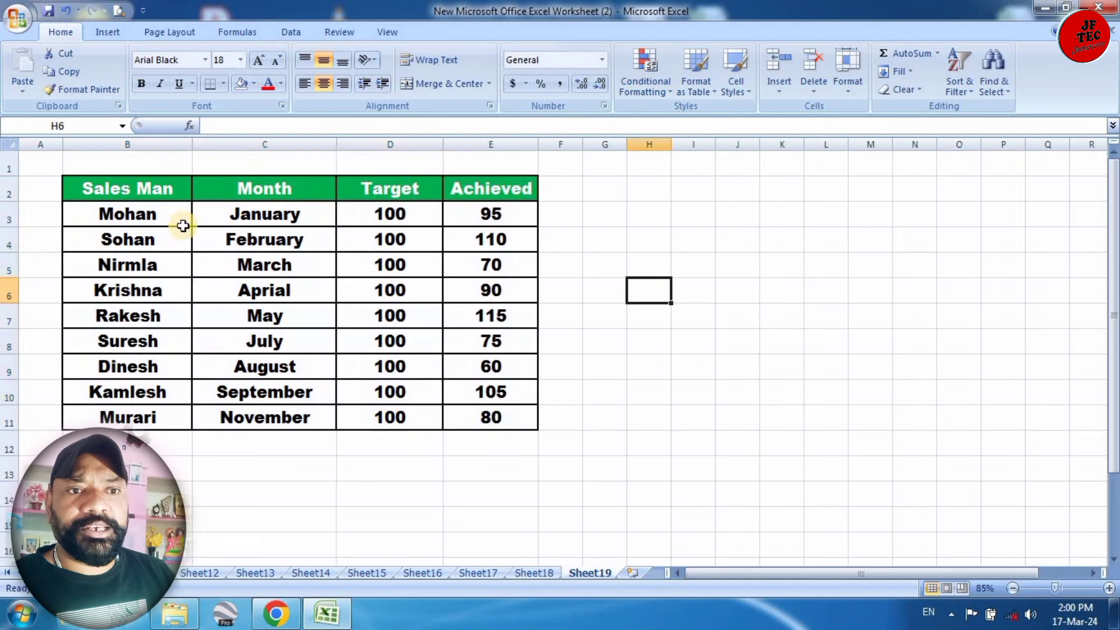
{"action": "left_click", "coordinate": [111, 215]}
{"action": "left_click_drag", "start_coordinate": [114, 283], "coordinate": [105, 416]}
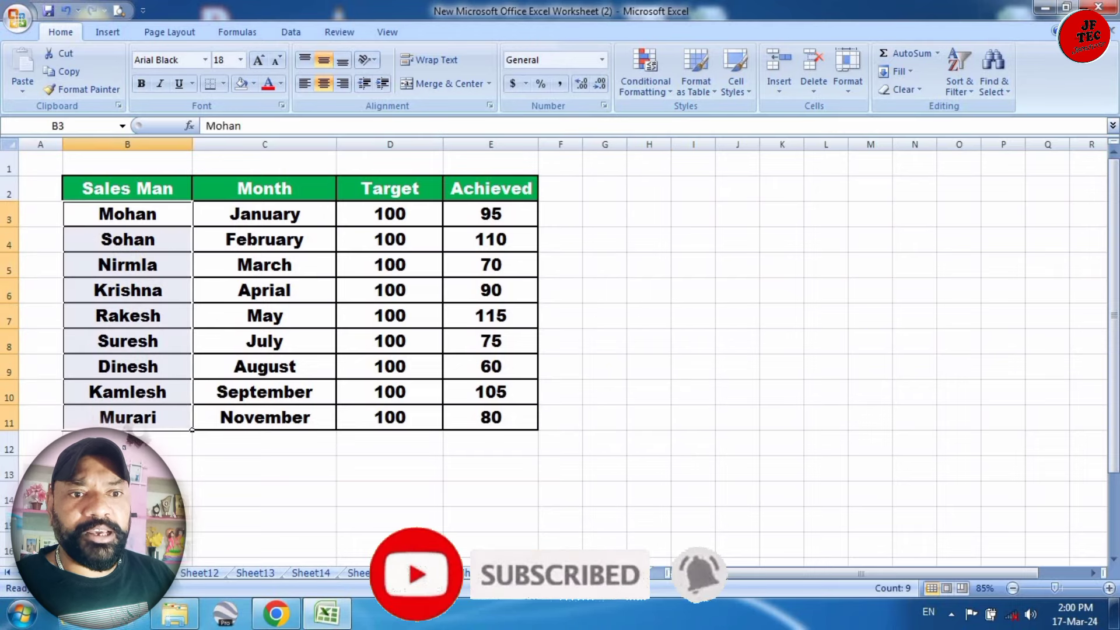
{"action": "left_click", "coordinate": [146, 500]}
{"action": "left_click", "coordinate": [208, 499]}
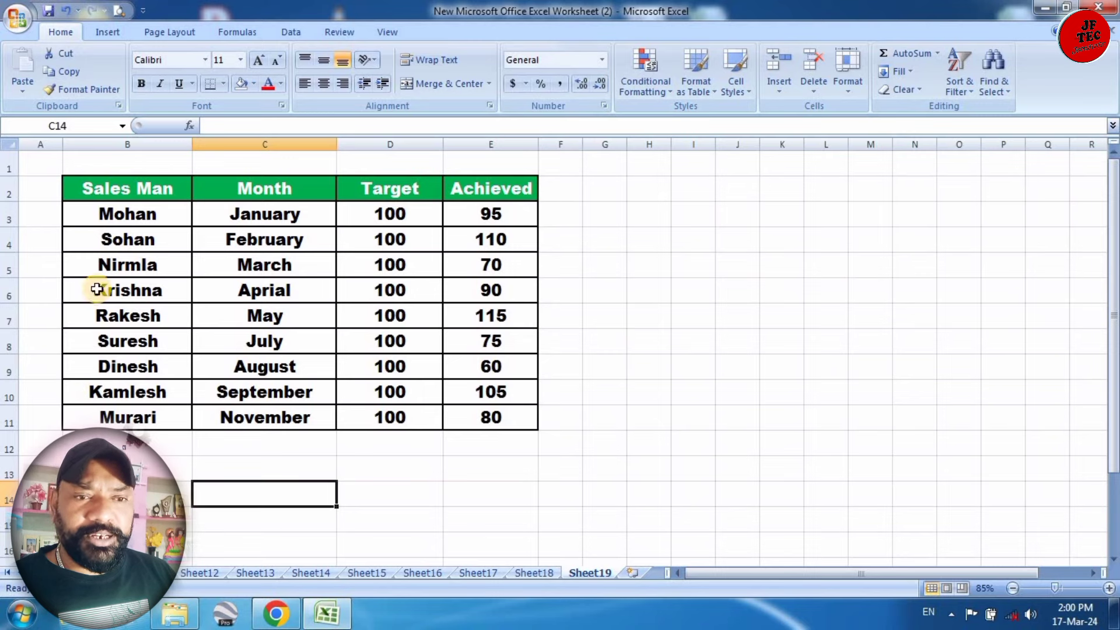
{"action": "left_click", "coordinate": [169, 468]}
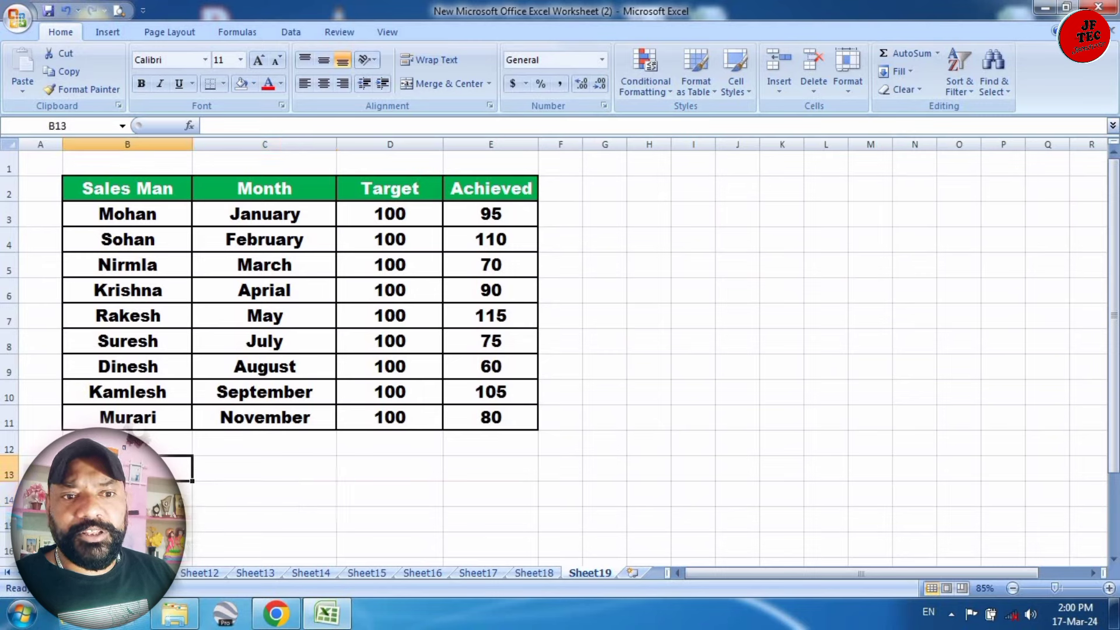